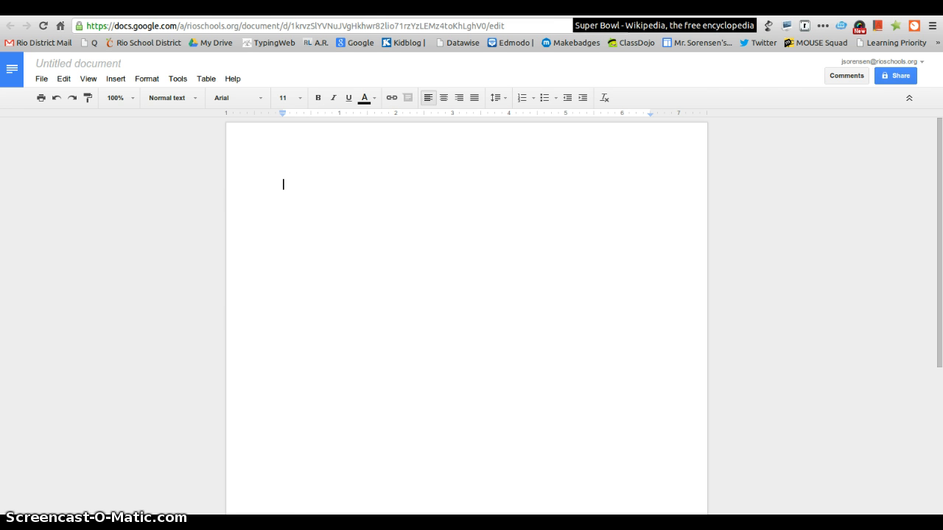
Following the MLA page format, enter a four-line heading: "Your Name", the instructor's name, "Computer Applications-Per. 5" and "January 29, 2012".
click(568, 10)
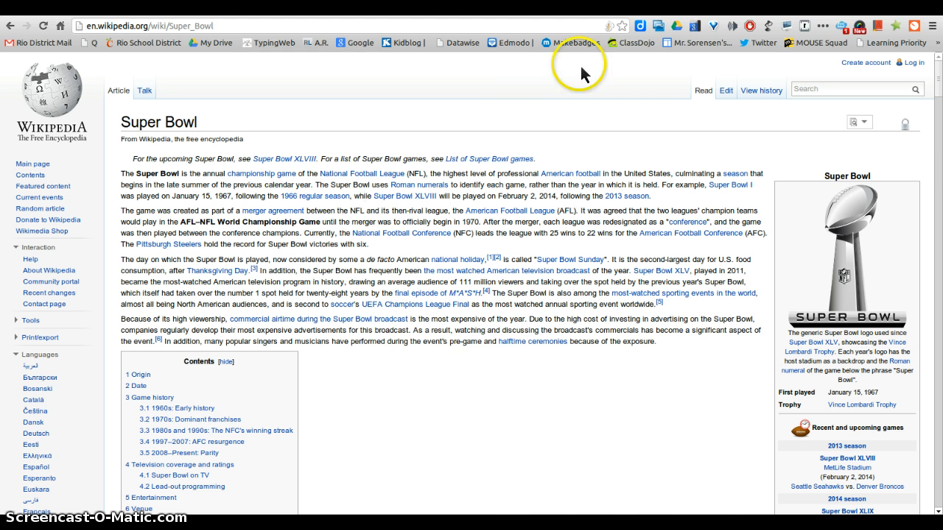
click(633, 10)
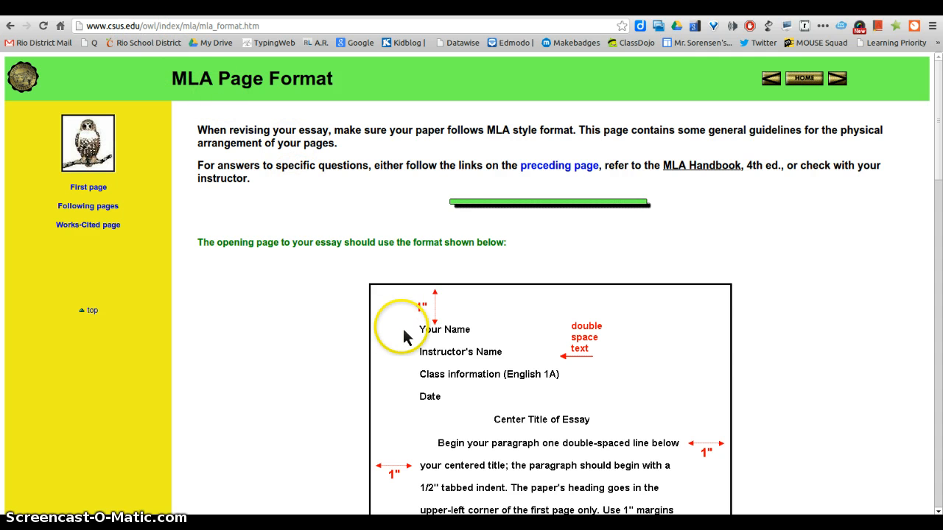
click(531, 9)
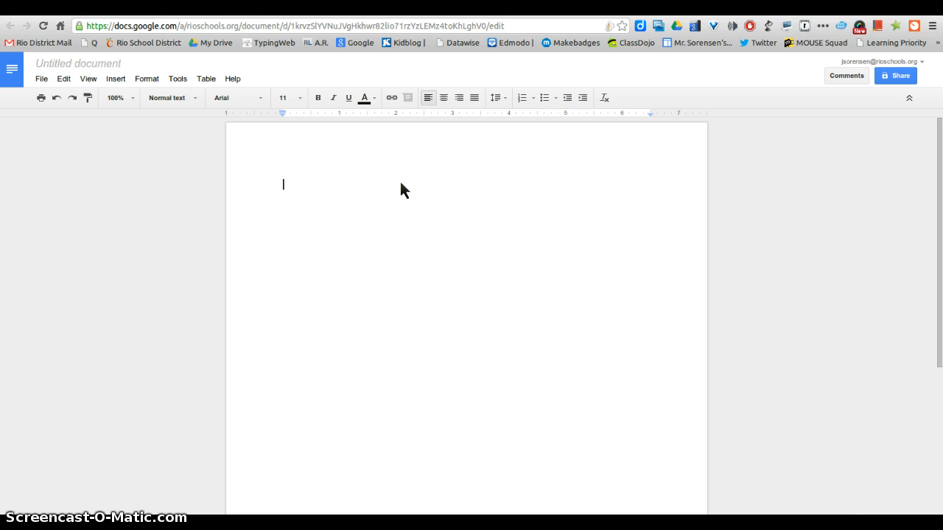
text(Your Name)
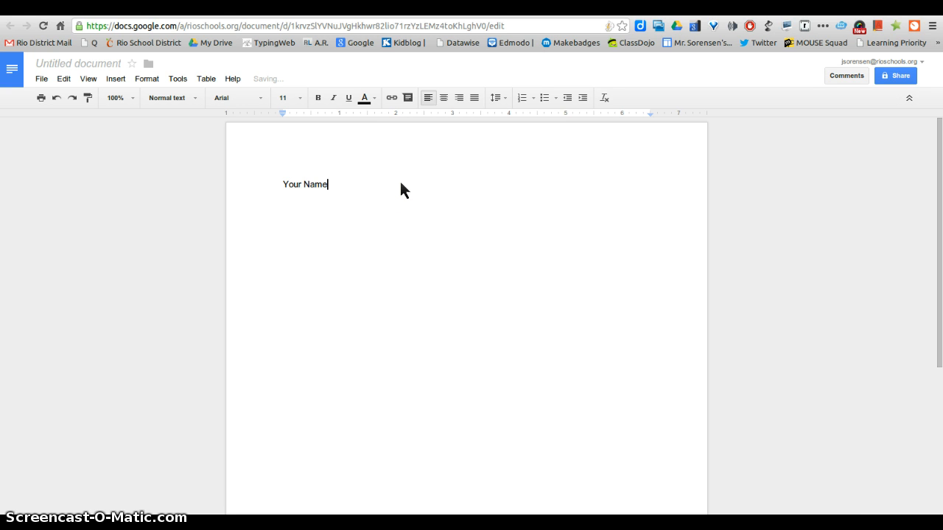
key(Return)
text(Mr. Sorensen)
key(Return)
text(Computer Appl)
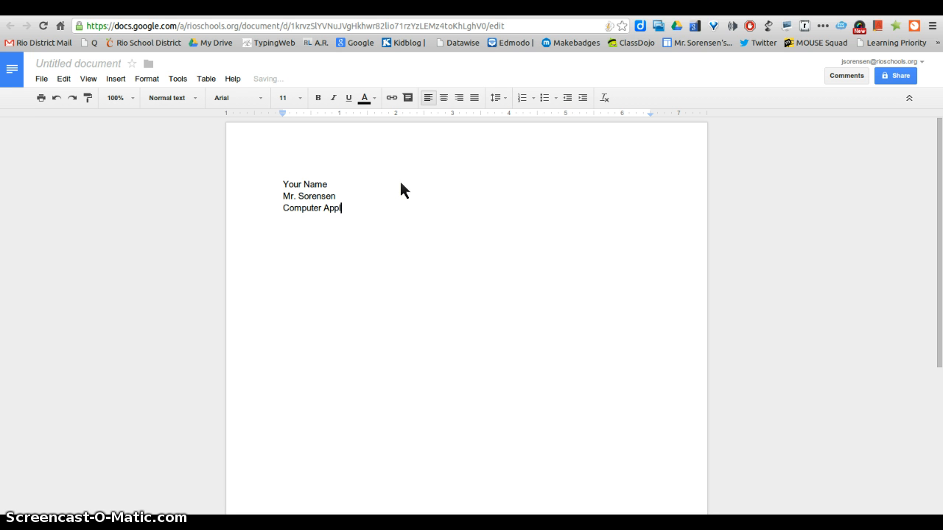
text(ications-Per. 5)
key(Return)
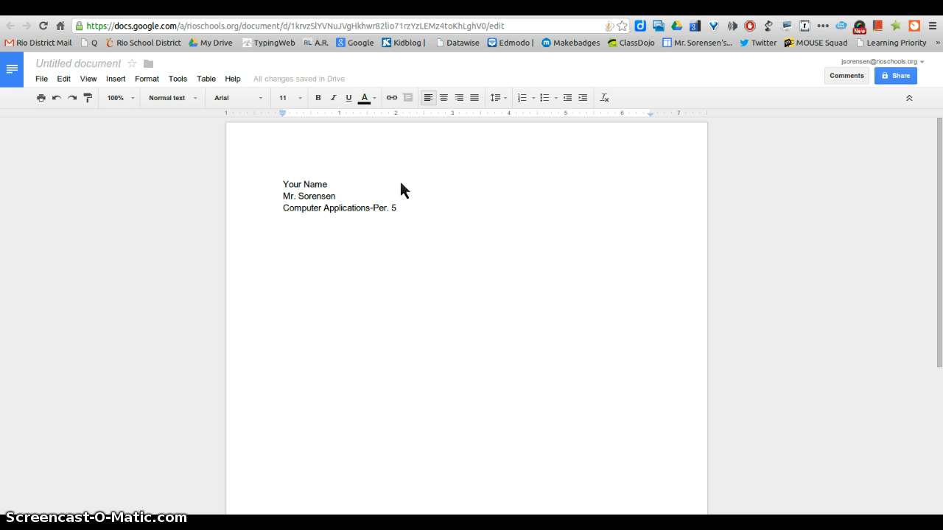
text(Jan)
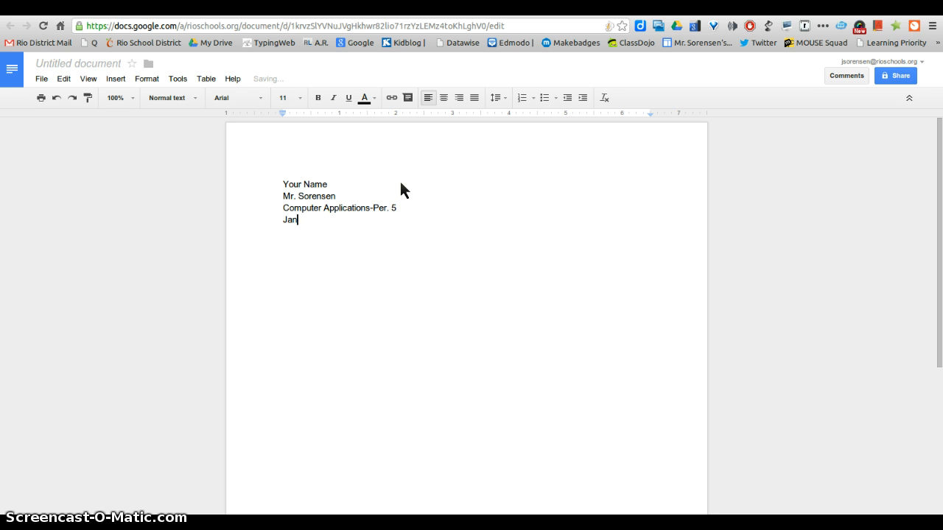
text(uary 29, 2012)
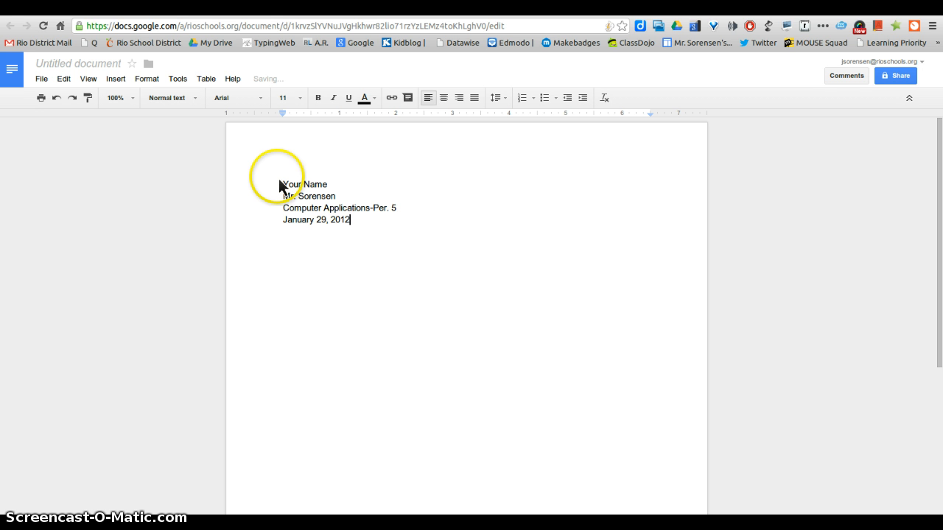
Set the line spacing of the four heading lines to double.
drag(280, 184, 376, 230)
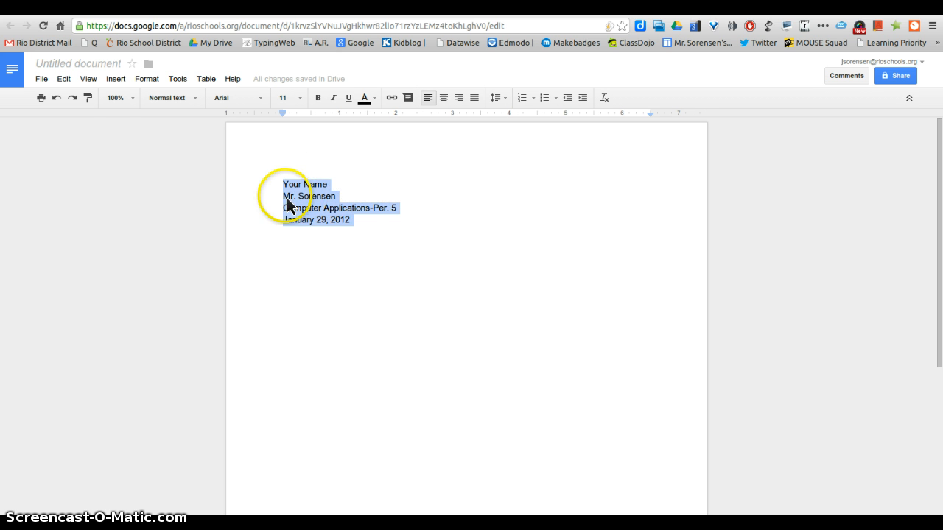
click(506, 105)
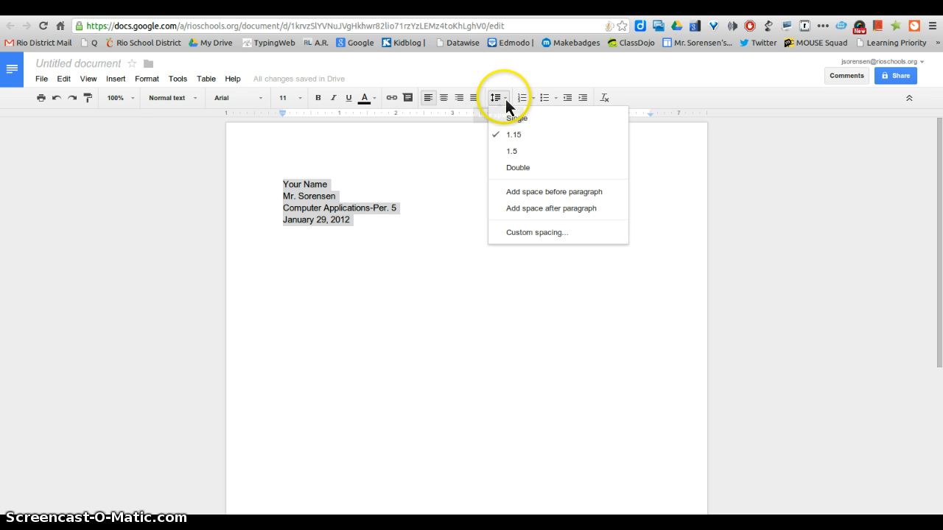
click(518, 170)
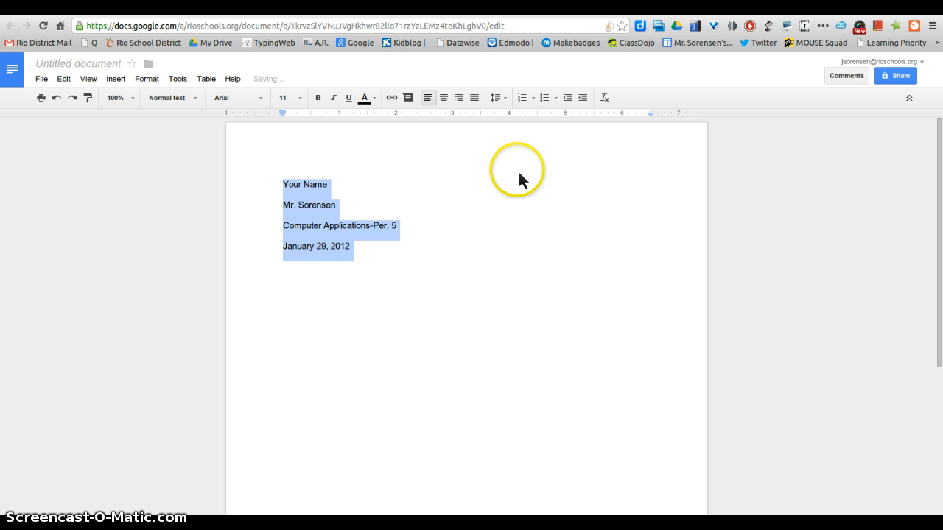
click(367, 258)
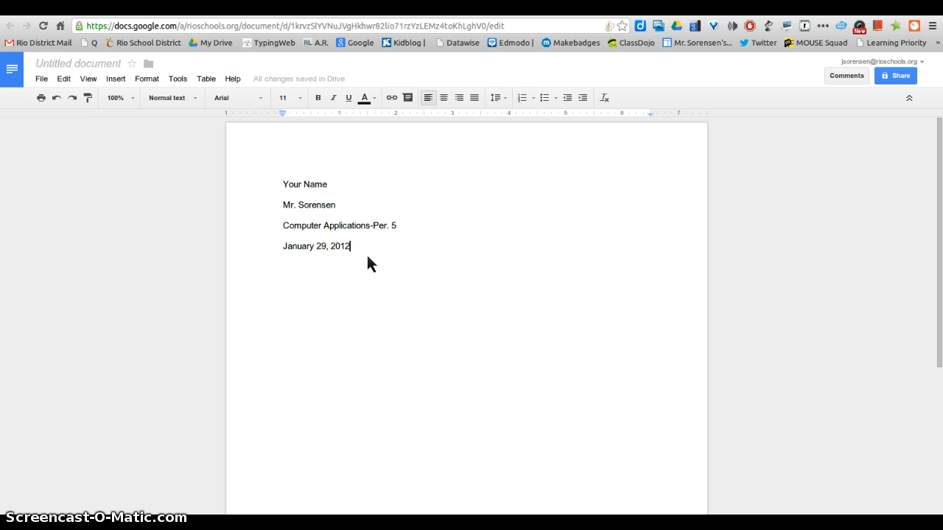
Add the centered title "Super Bowl" on a new line below the date, followed by a left-aligned empty line.
key(Return)
click(655, 10)
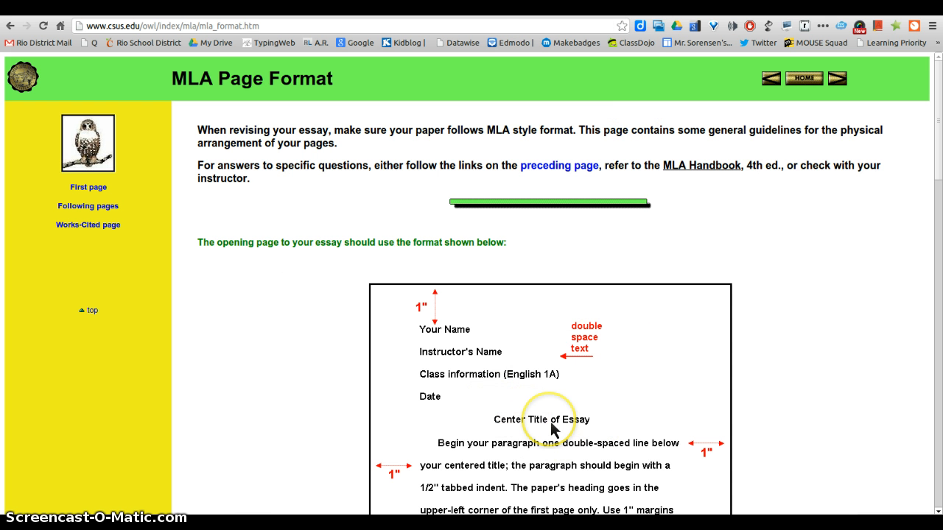
click(519, 8)
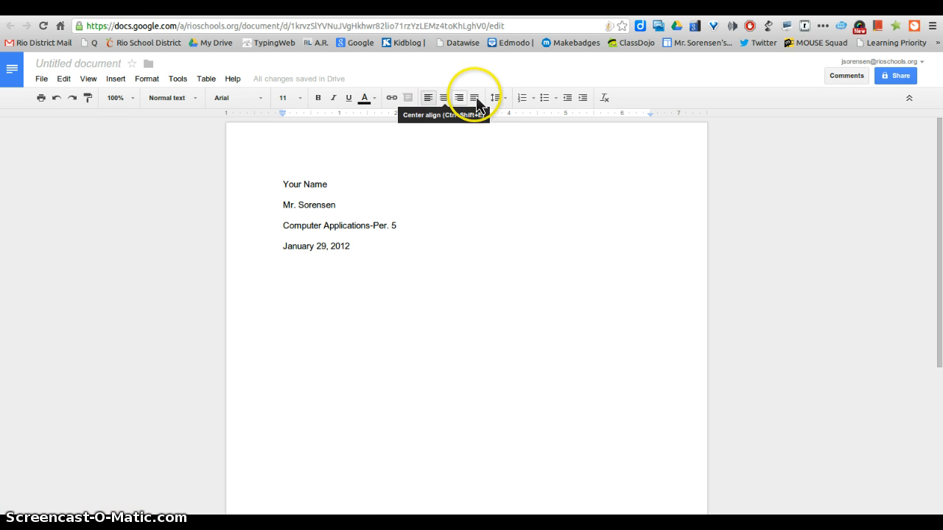
click(444, 102)
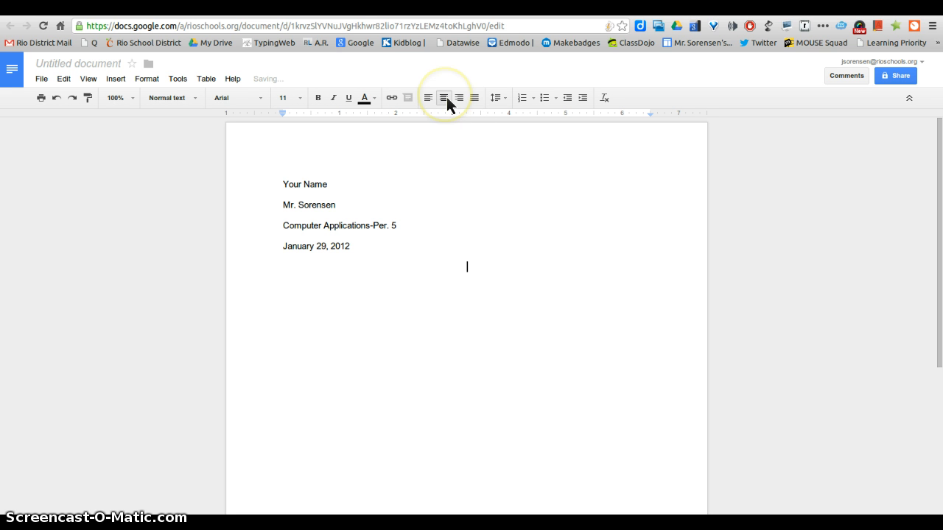
text(Super Bowl)
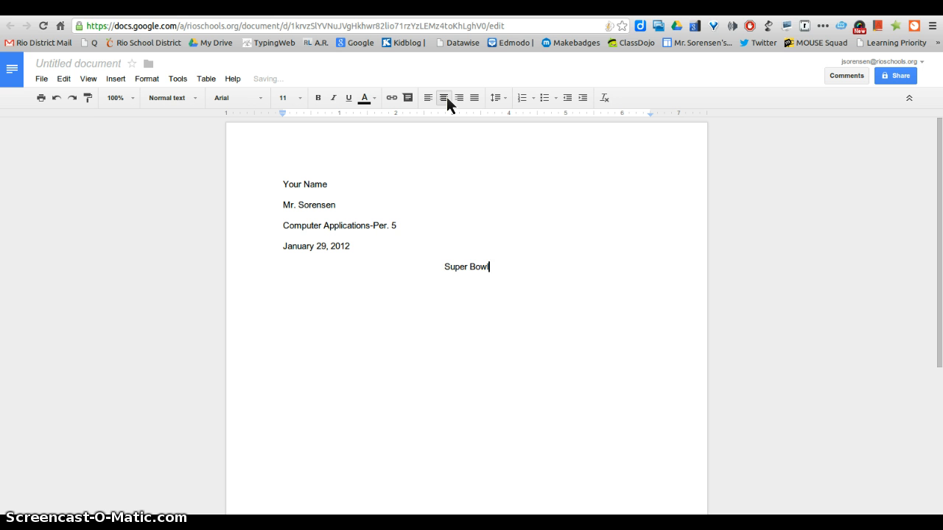
key(Return)
click(428, 100)
Make the "Super Bowl" title bold and return to the empty line below it.
click(477, 266)
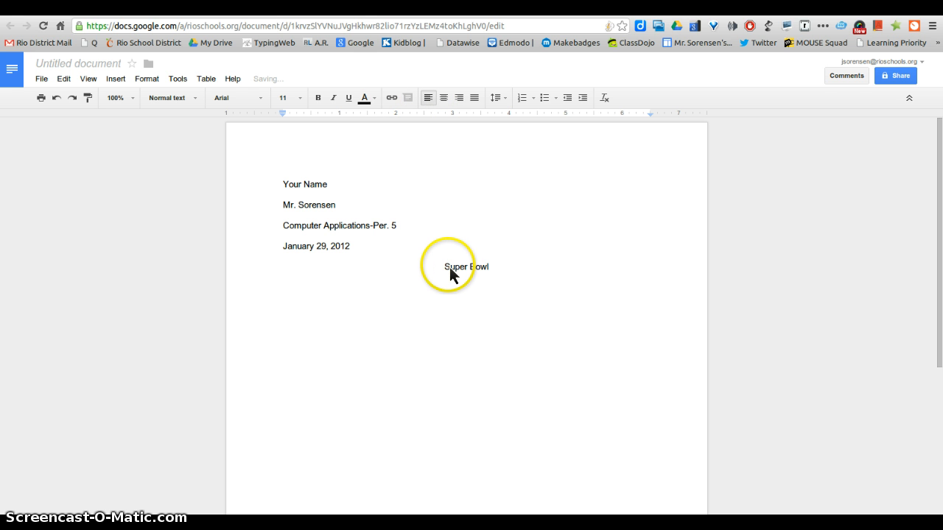
triple_click(451, 268)
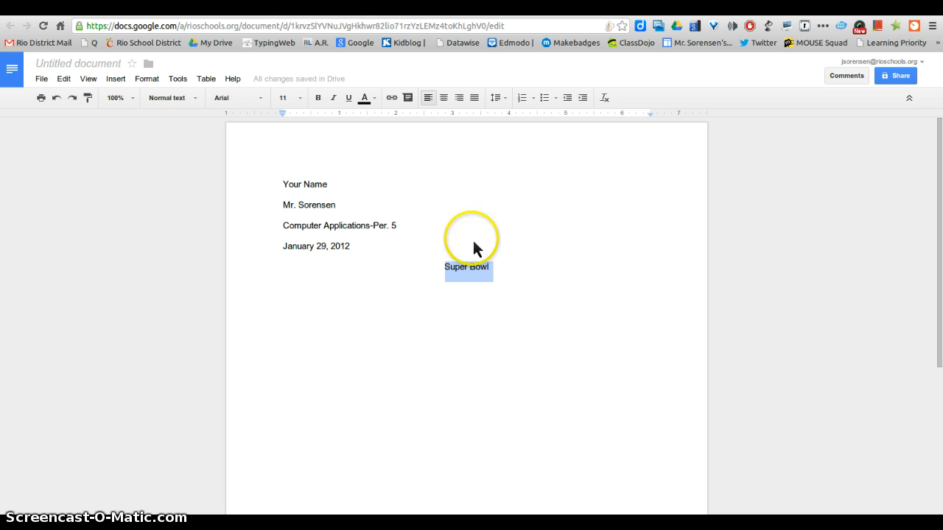
click(318, 98)
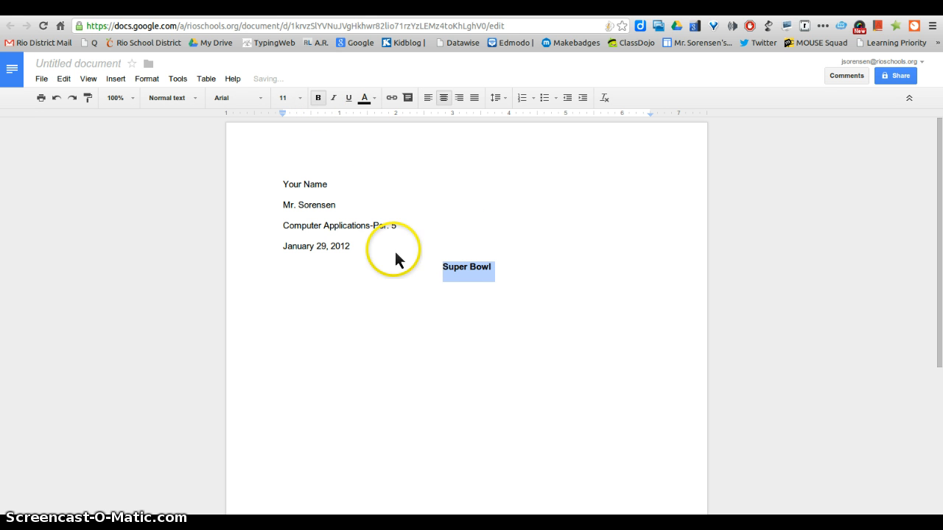
click(372, 297)
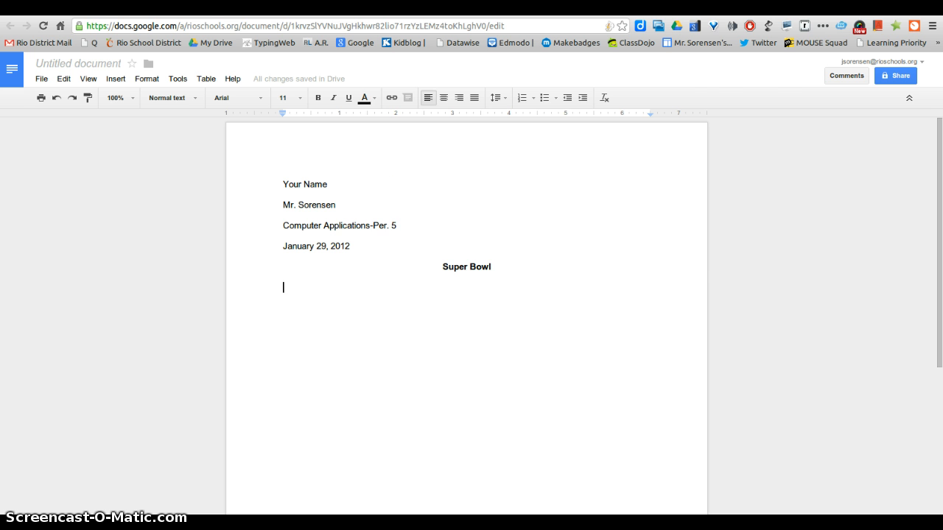
Copy the first two paragraphs of the Wikipedia Super Bowl article and paste them below the title in the document.
key(ctrl+Tab)
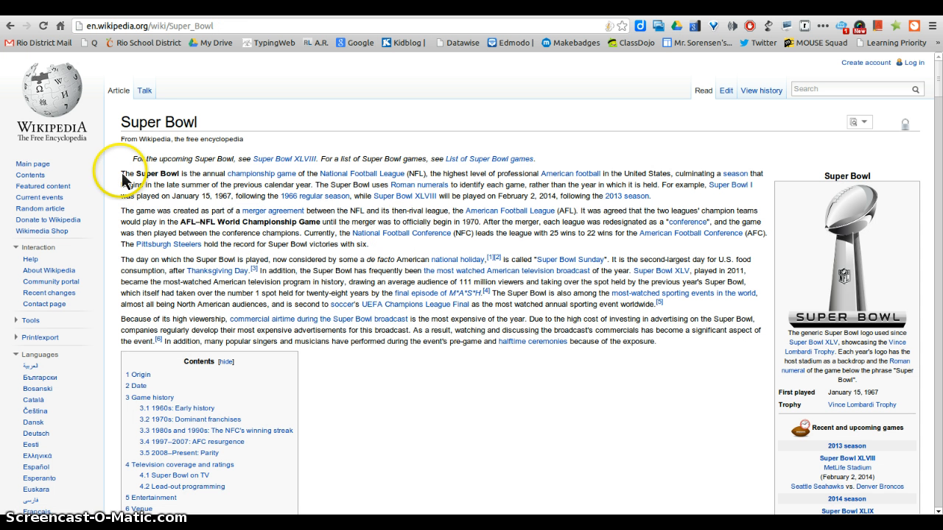
drag(122, 179, 386, 255)
key(ctrl+c)
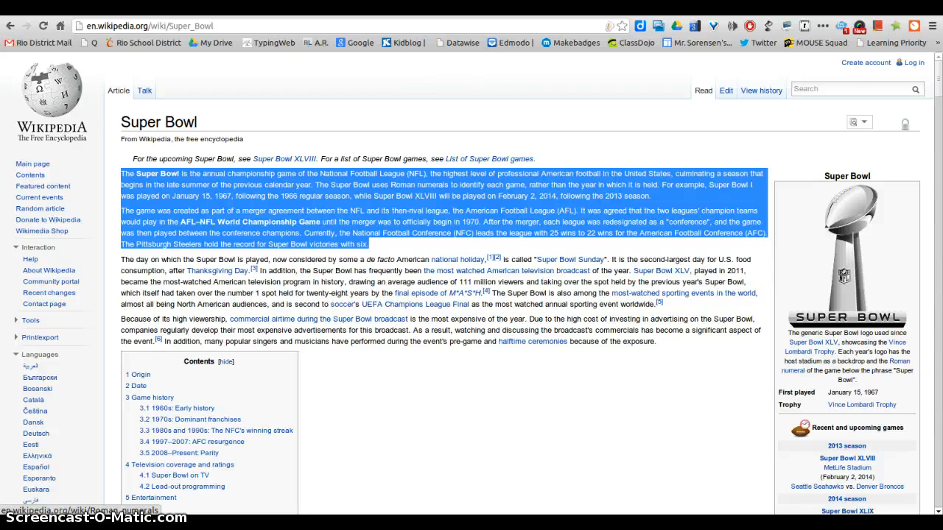
click(446, 16)
click(349, 265)
click(307, 298)
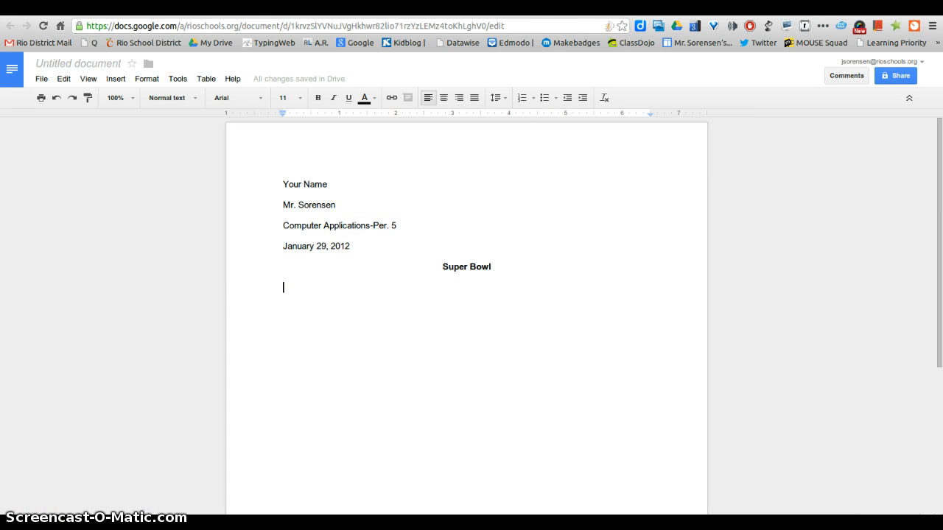
click(542, 17)
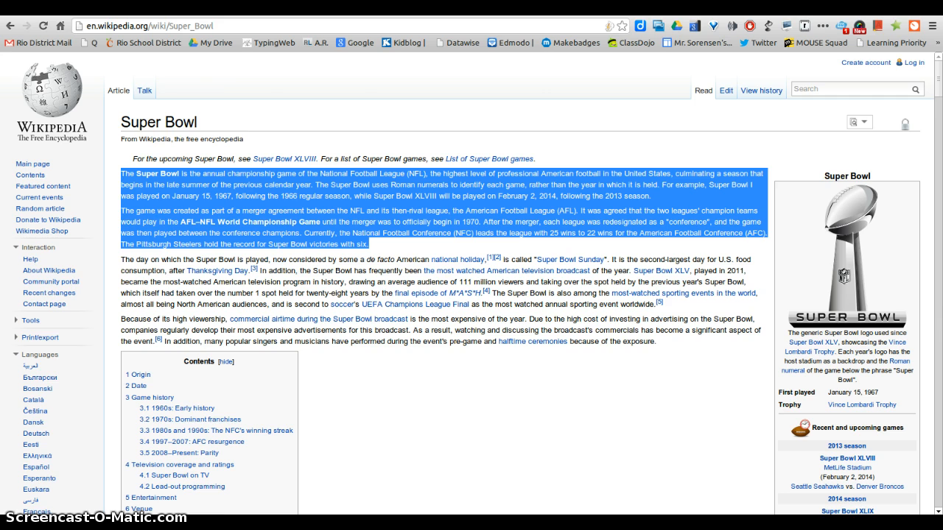
click(458, 17)
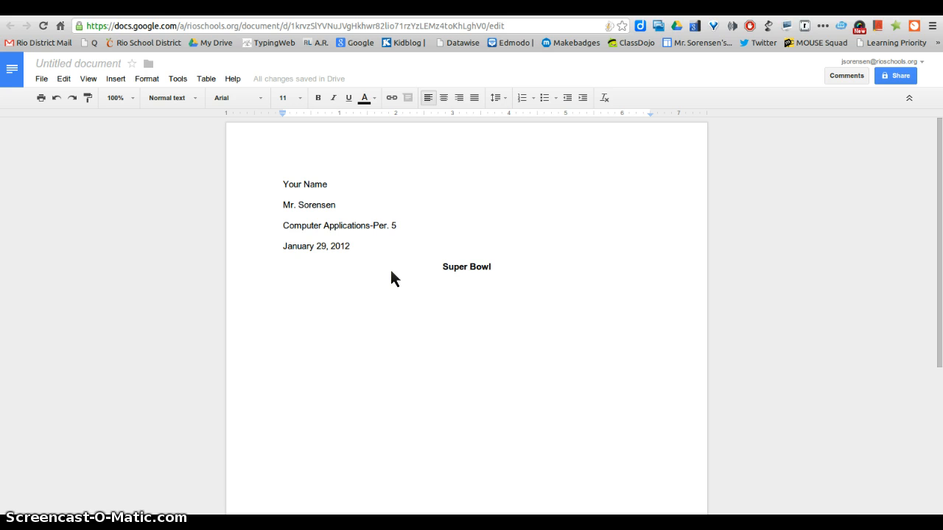
key(ctrl+v)
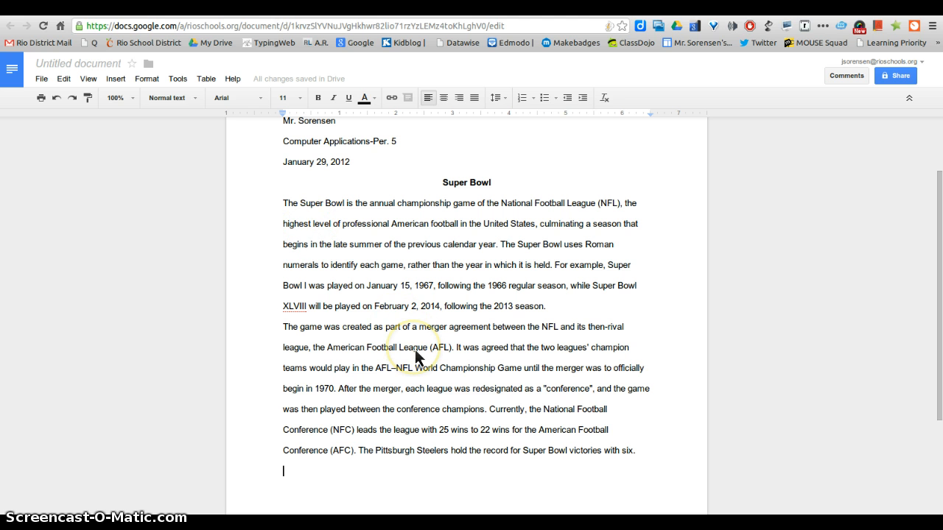
Indent the first line of both pasted body paragraphs by one tab.
click(285, 201)
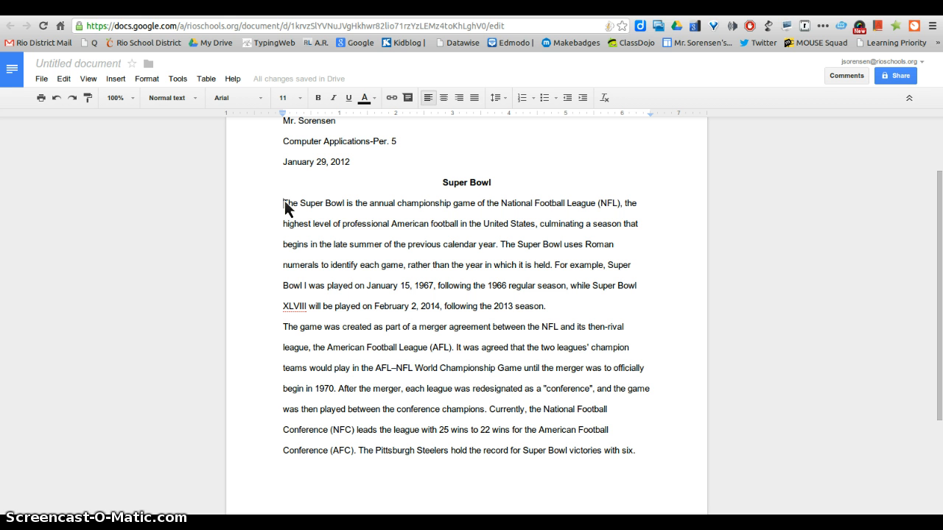
key(Tab)
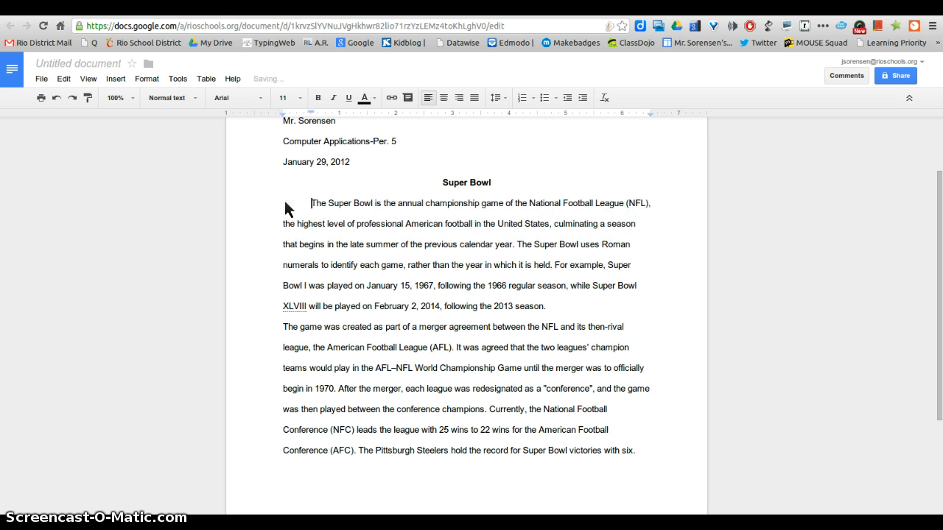
click(553, 309)
click(283, 328)
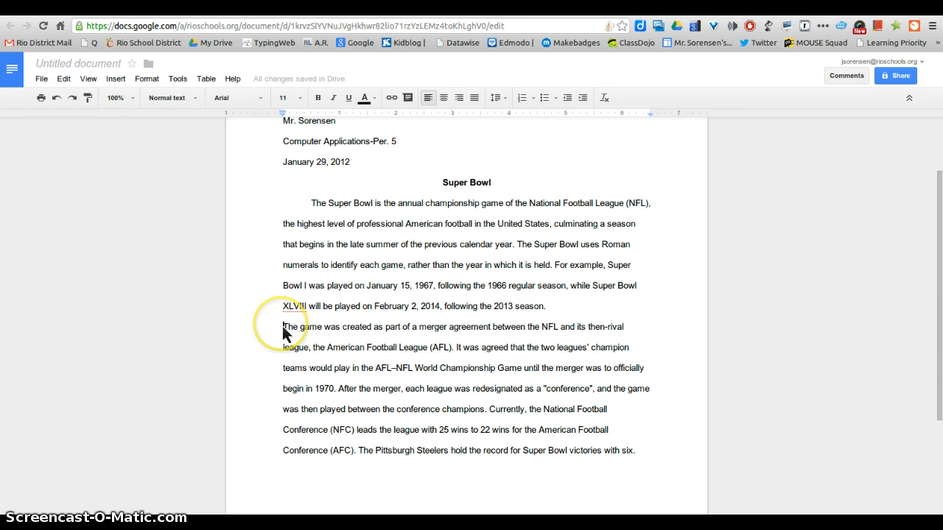
key(Tab)
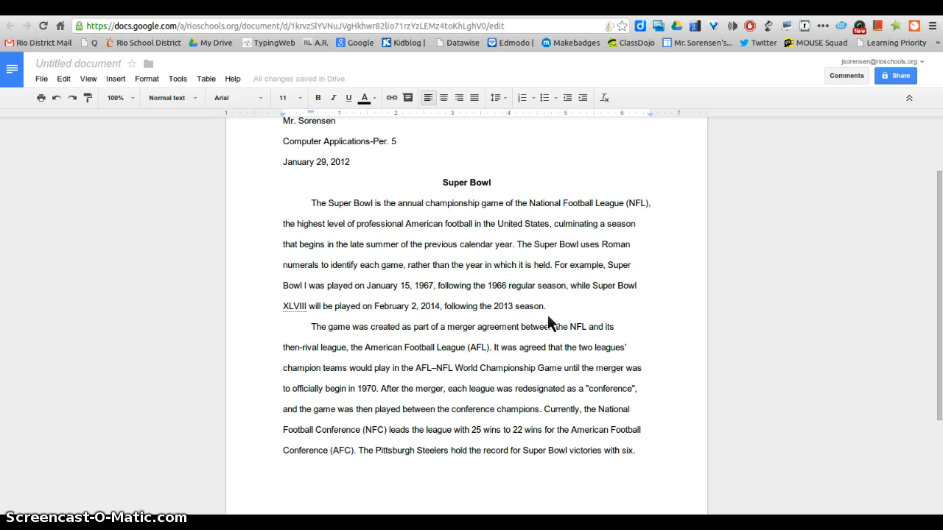
Use the Research tool on the words "Super Bowl" just before "XLVIII" in the first paragraph.
scroll(547, 315, down, 2)
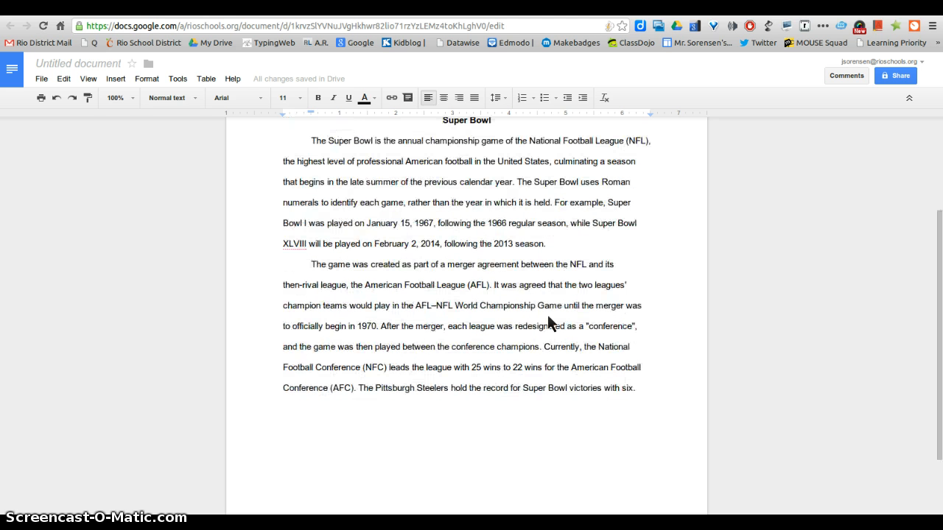
scroll(547, 317, up, 2)
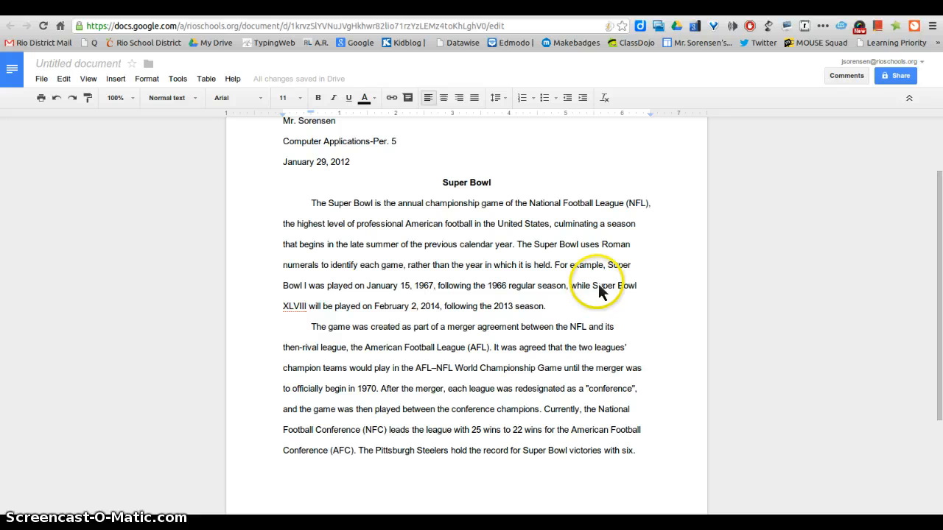
drag(595, 286, 634, 289)
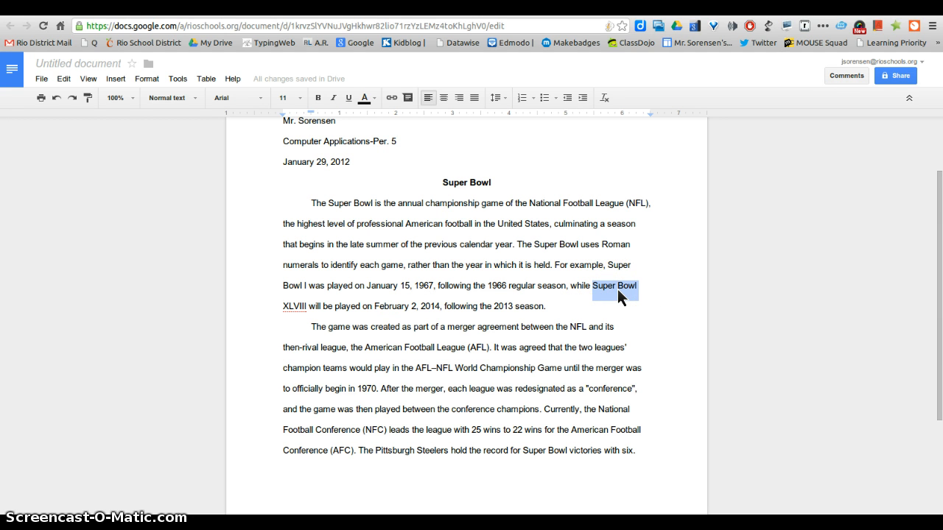
click(180, 78)
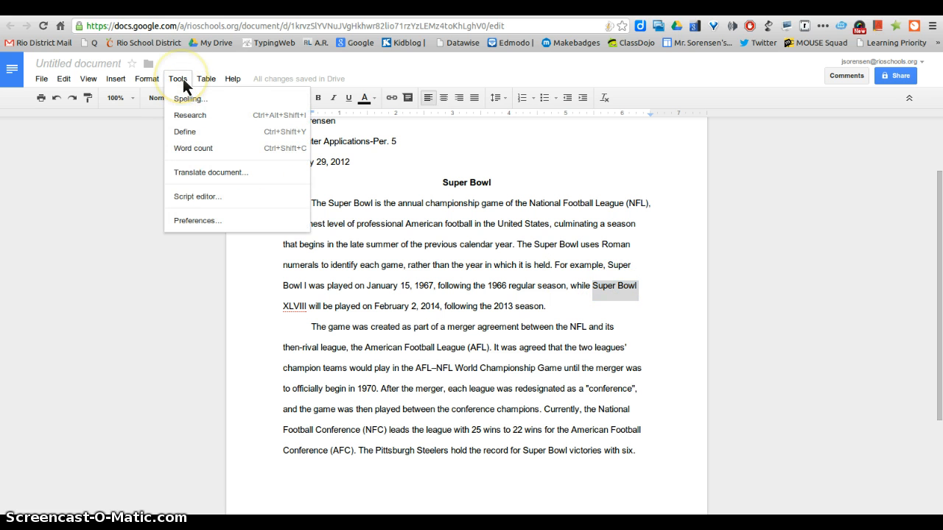
click(194, 121)
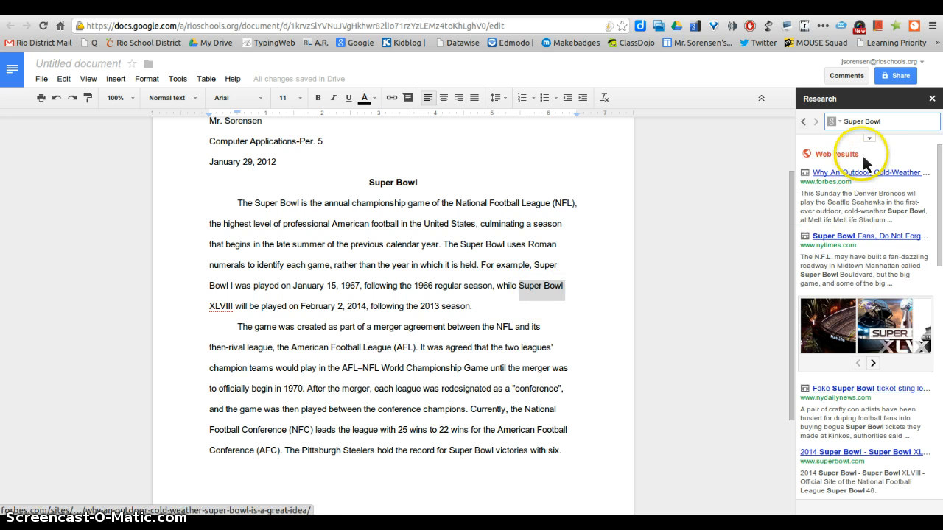
Preview the Forbes and New York Times articles among the "Super Bowl" web results.
mouse_move(820, 200)
click(816, 220)
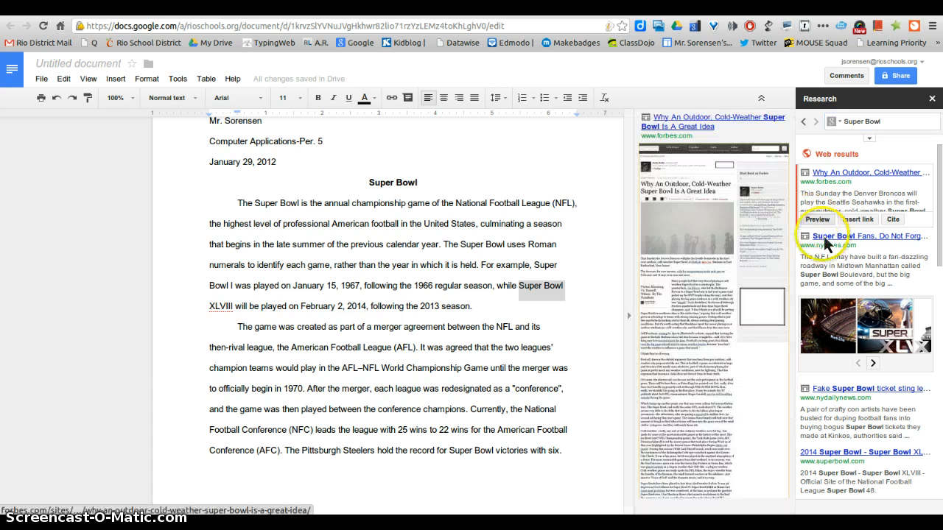
click(819, 283)
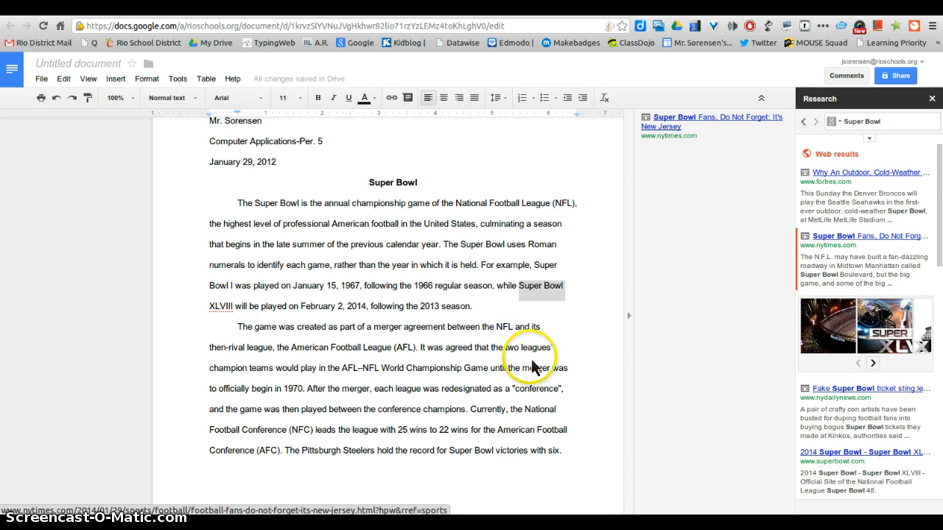
Cite the superbowl.com result as a footnote after "Super Bowl" in the first paragraph, close the research results and check the footnote.
mouse_move(837, 482)
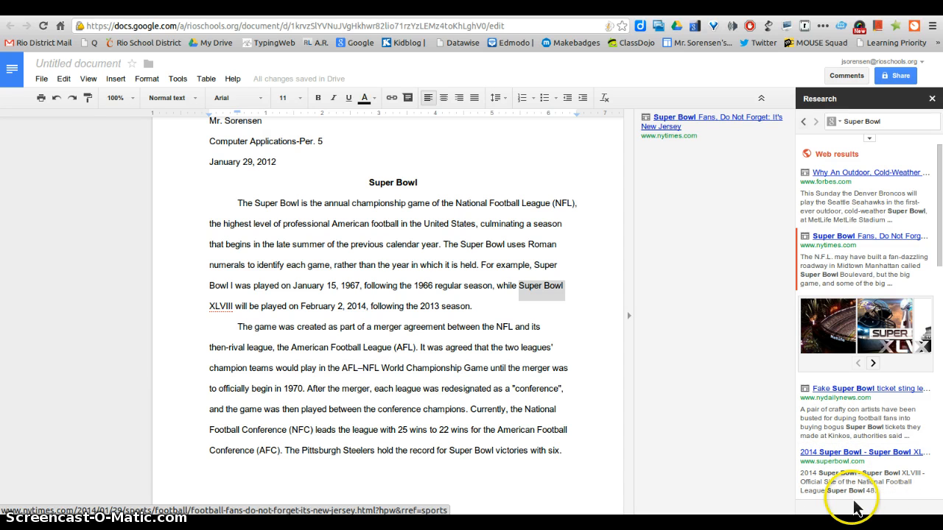
mouse_move(864, 500)
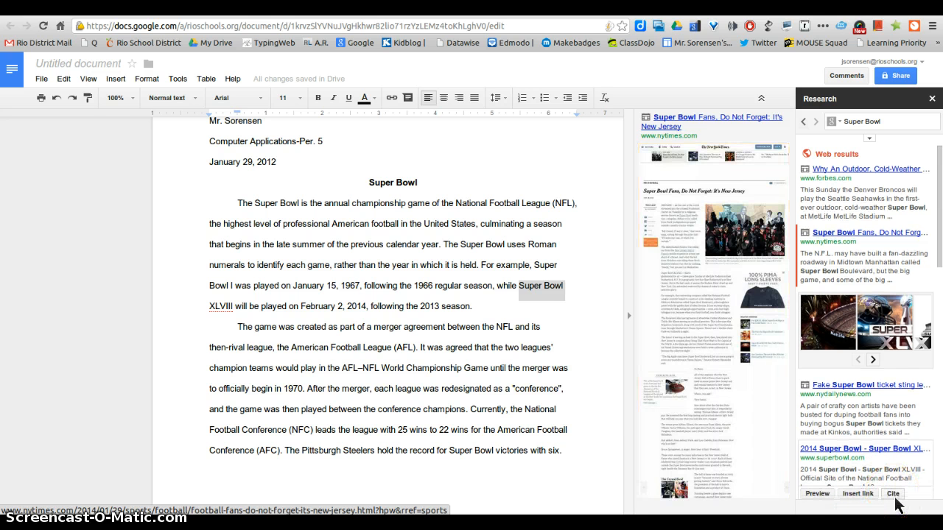
click(893, 500)
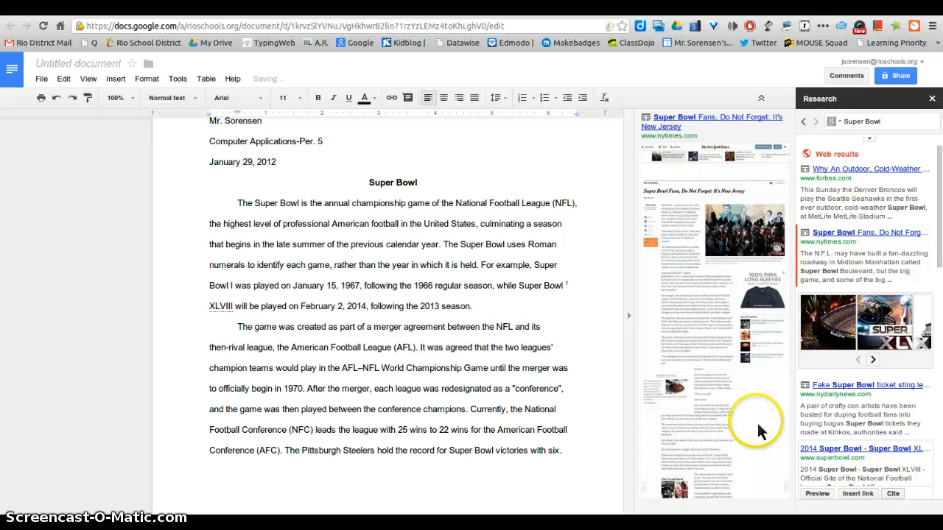
click(932, 99)
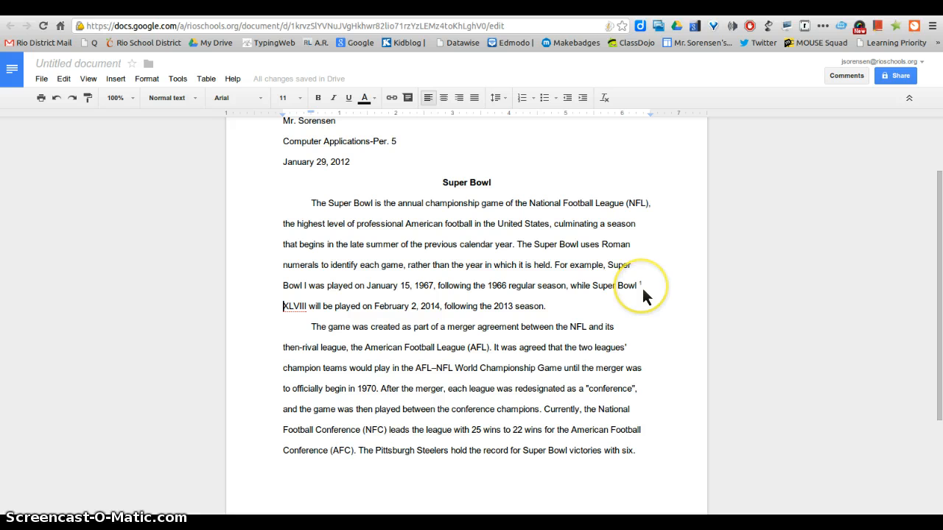
scroll(643, 291, down, 2)
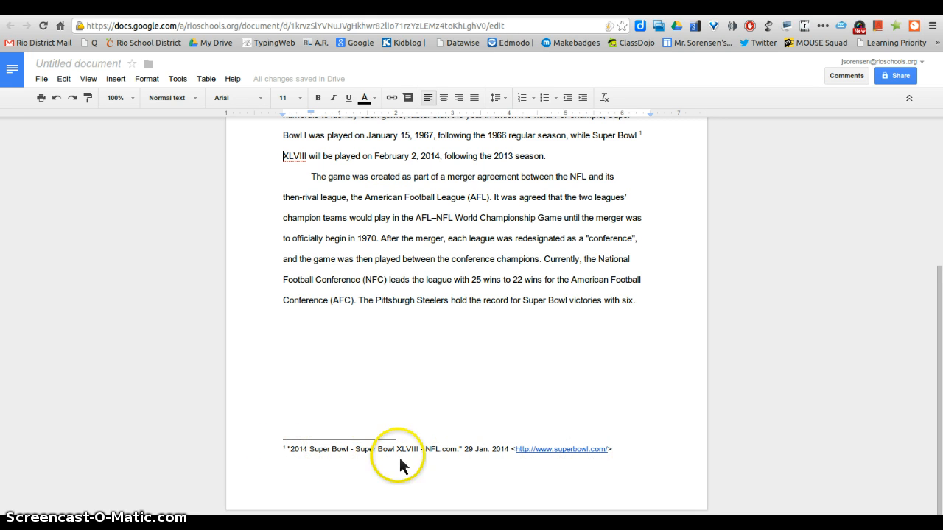
Use the Research tool on "NFL" in the second paragraph's first sentence, with MLA as the citation format.
scroll(611, 341, up, 1)
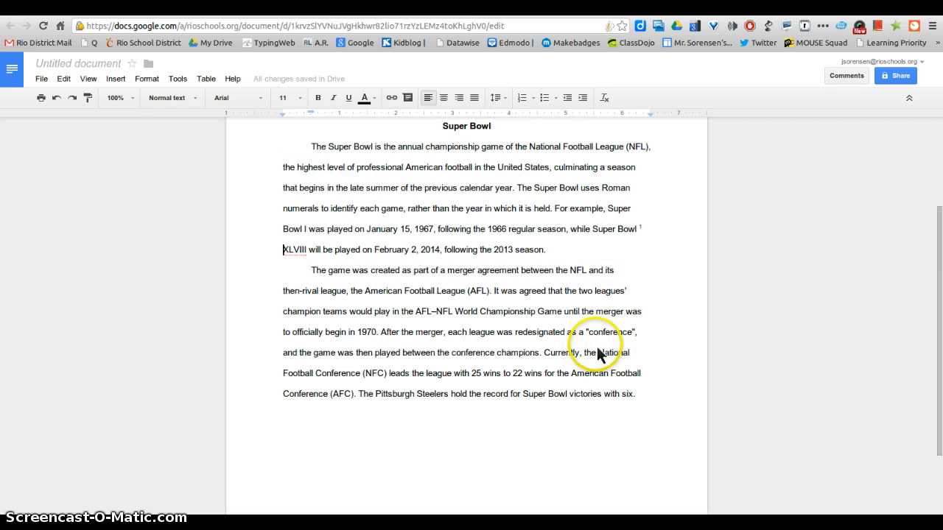
drag(572, 273, 587, 279)
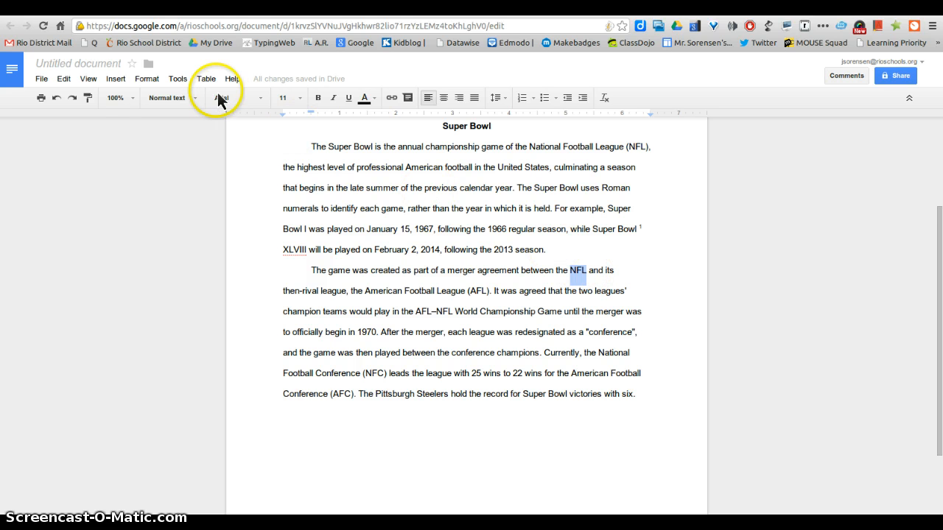
click(177, 77)
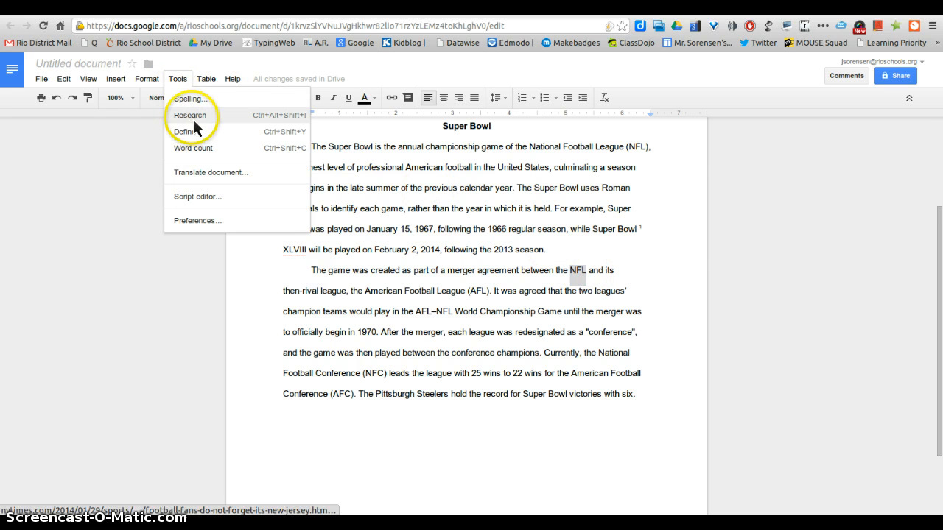
click(190, 116)
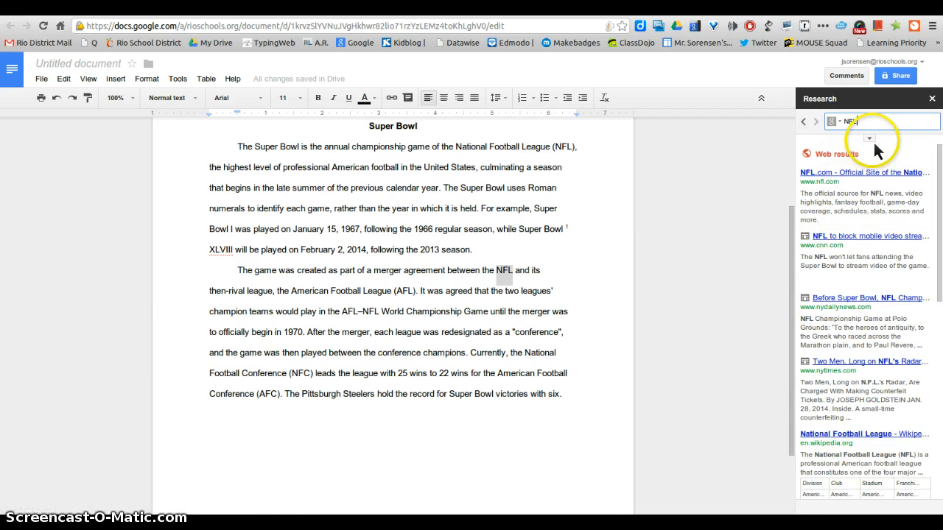
click(871, 139)
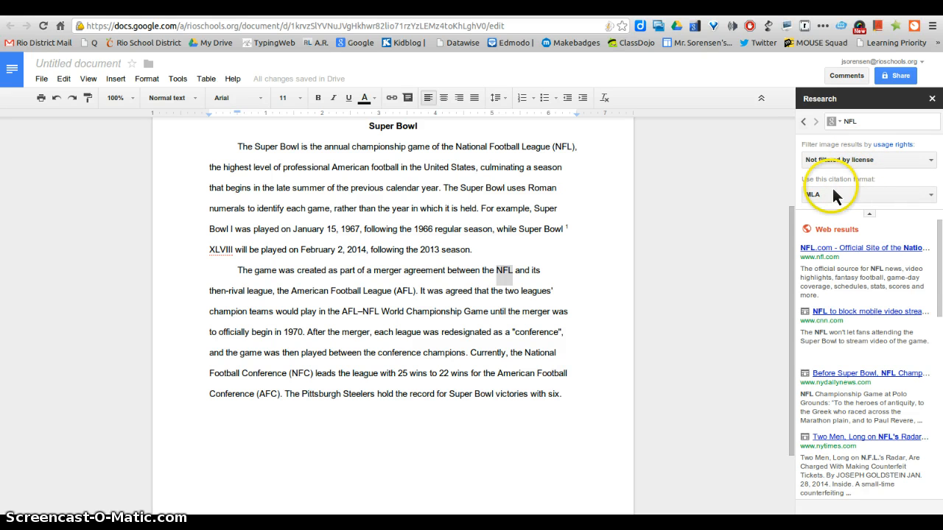
click(931, 196)
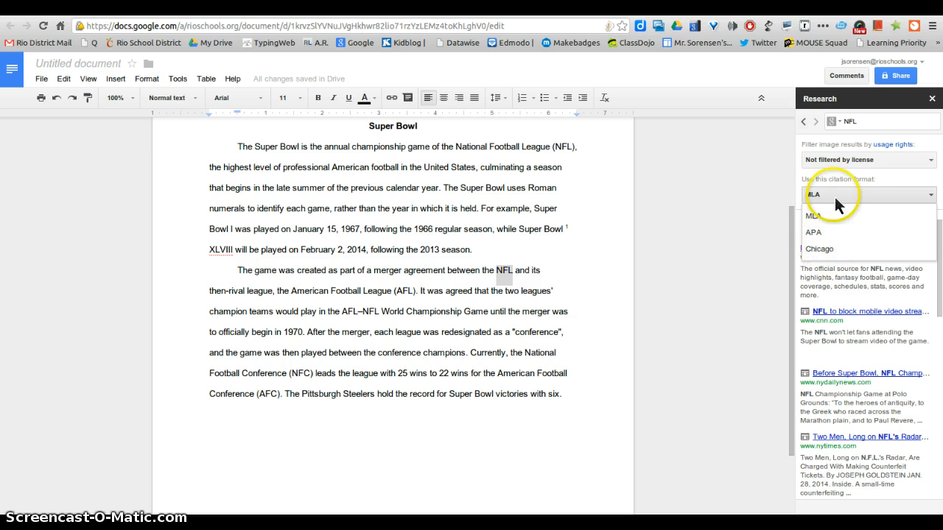
click(833, 193)
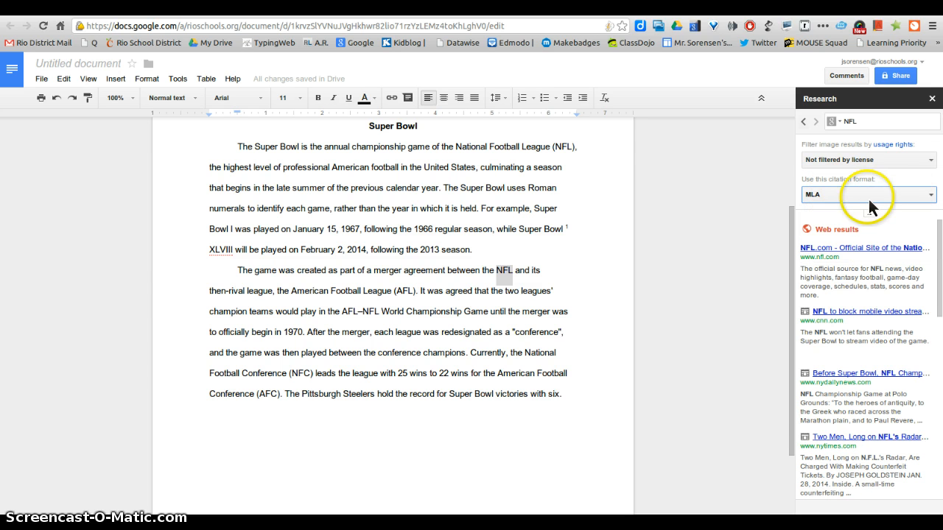
Cite the official NFL.com result as a footnote after "NFL" in the second paragraph and close the research results.
mouse_move(859, 414)
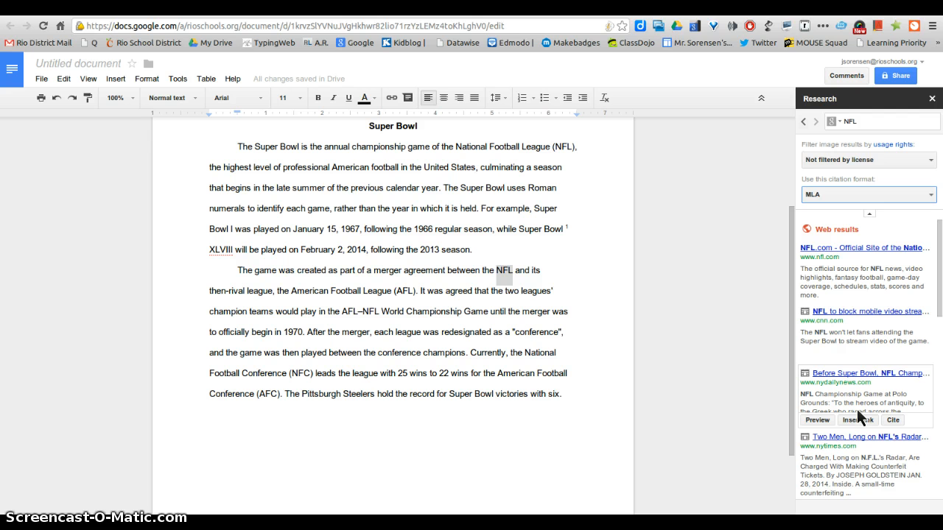
mouse_move(836, 284)
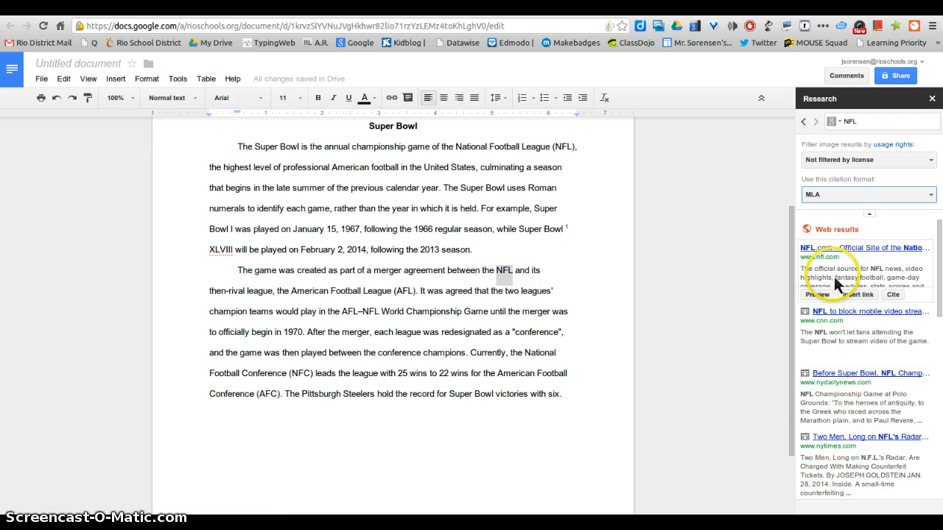
click(894, 294)
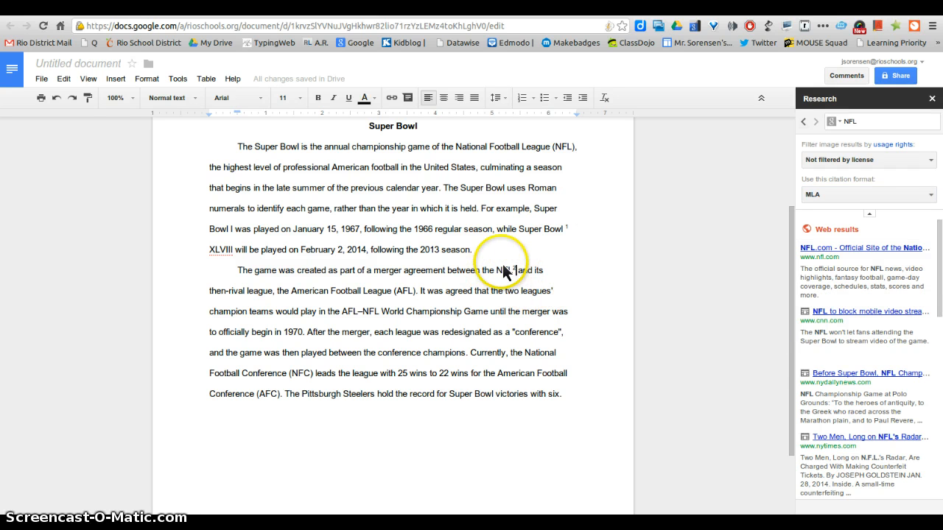
click(932, 101)
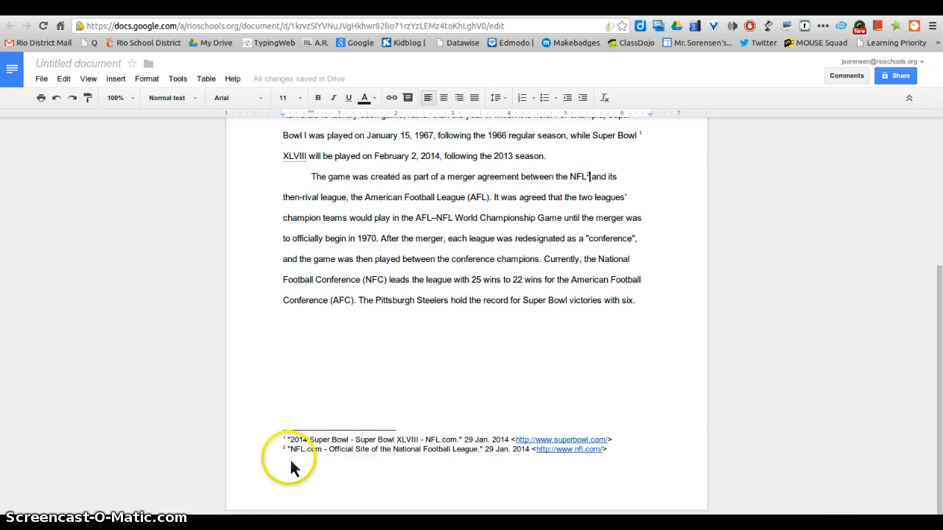
Review the finished paper's heading, title, indented paragraphs, citation marks and footnotes.
scroll(614, 374, up, 4)
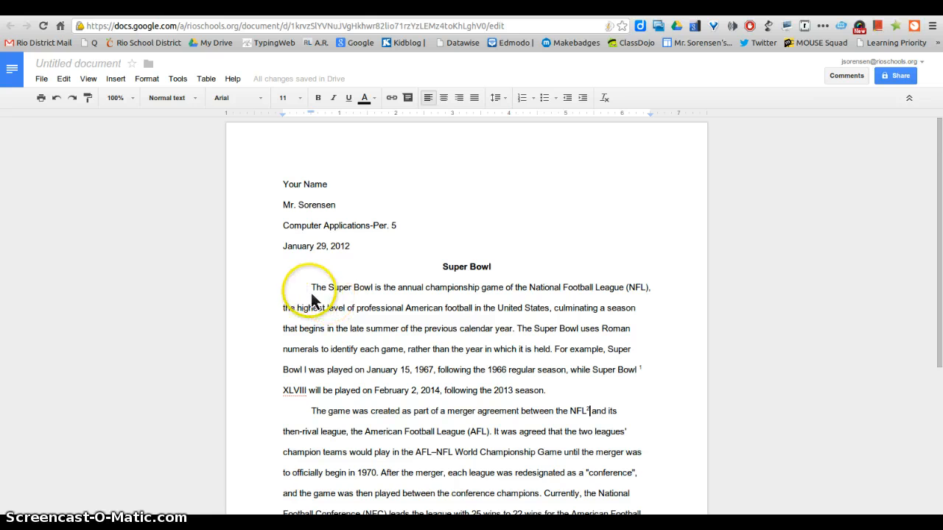
scroll(347, 396, down, 2)
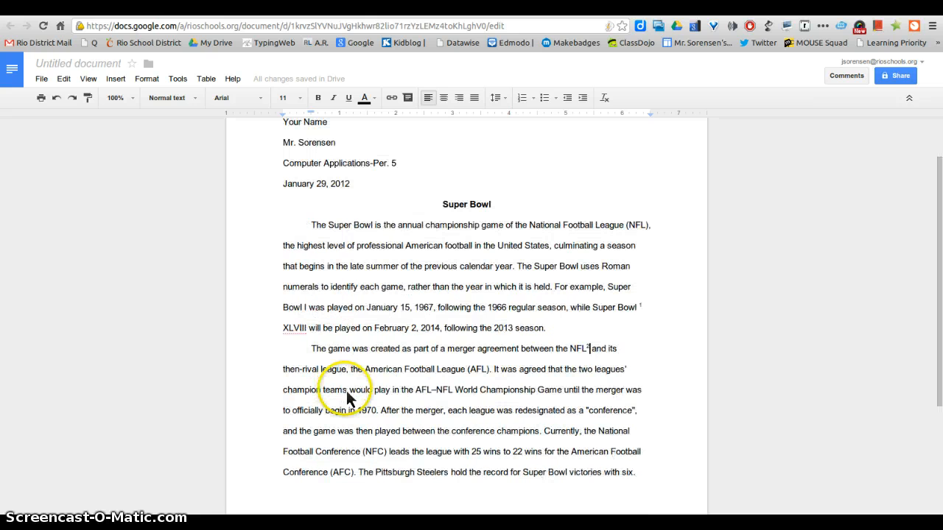
scroll(343, 394, down, 1)
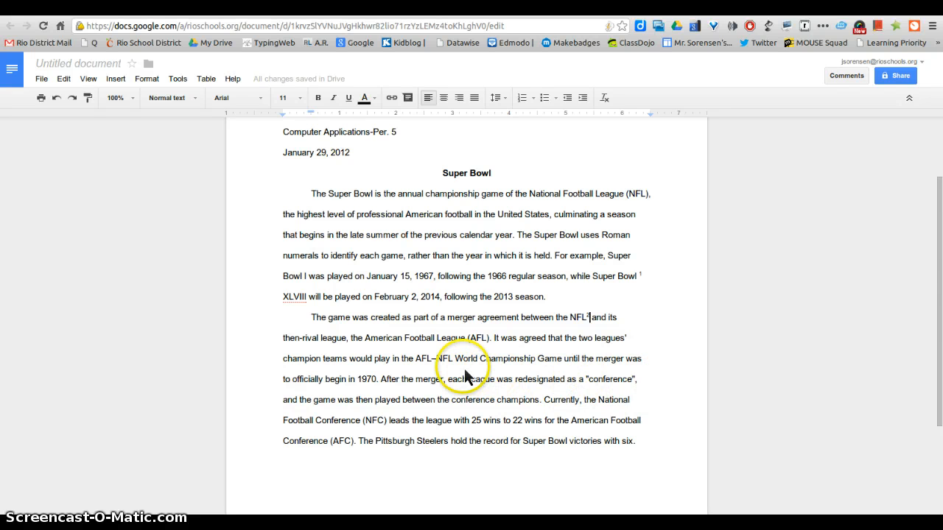
scroll(447, 354, down, 1)
scroll(446, 349, up, 3)
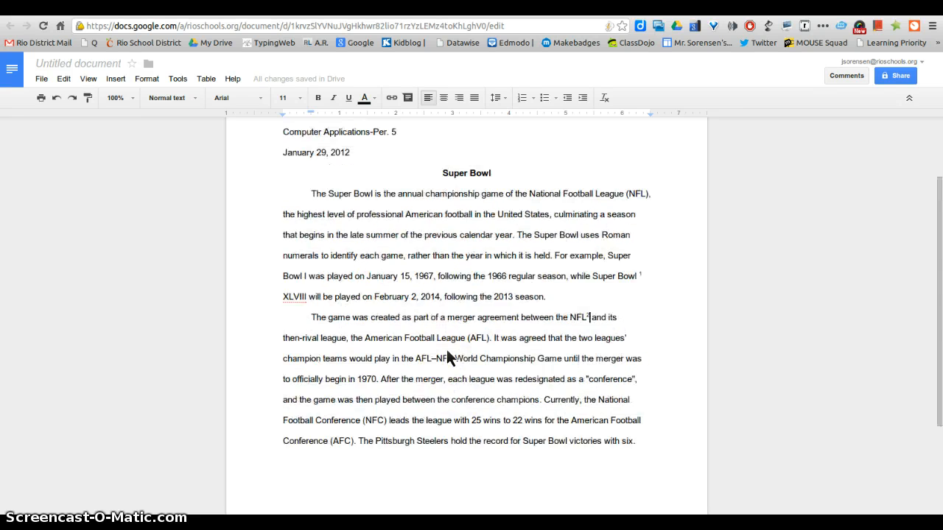
scroll(351, 303, down, 2)
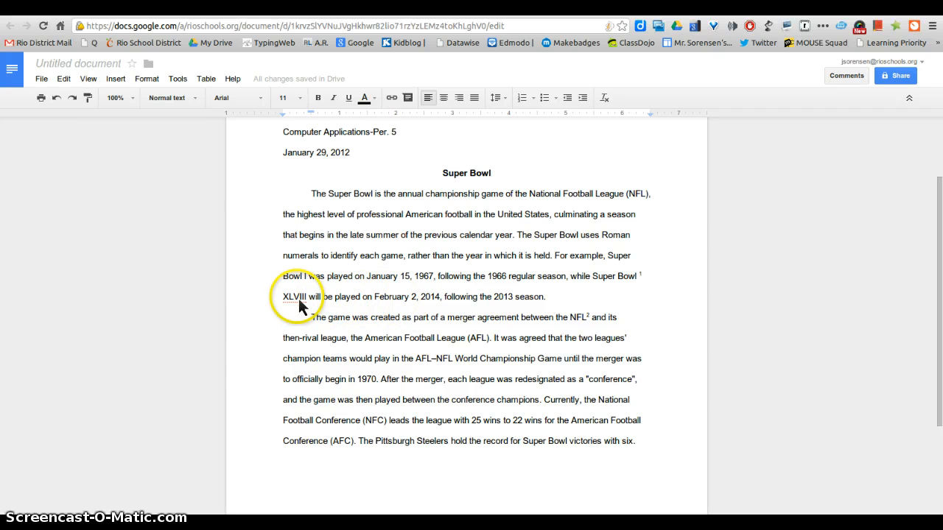
scroll(537, 304, down, 5)
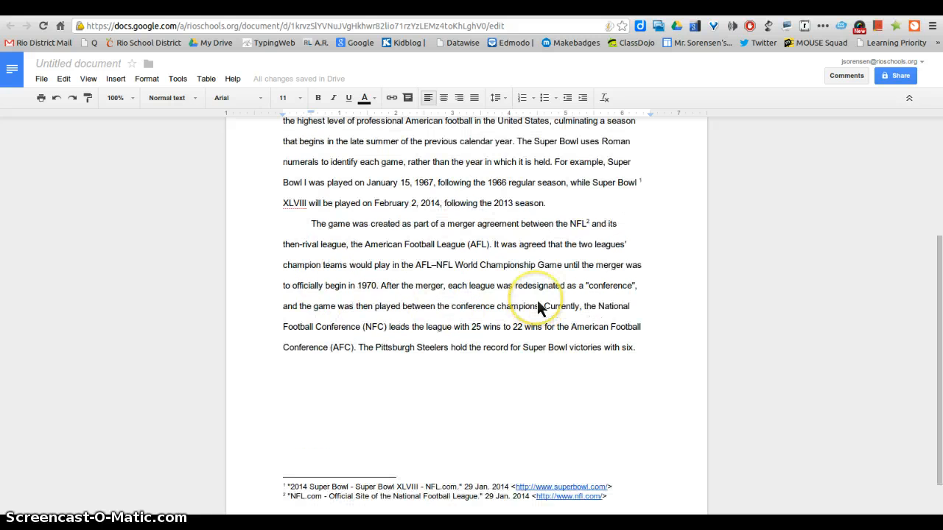
scroll(537, 308, up, 4)
scroll(537, 305, up, 3)
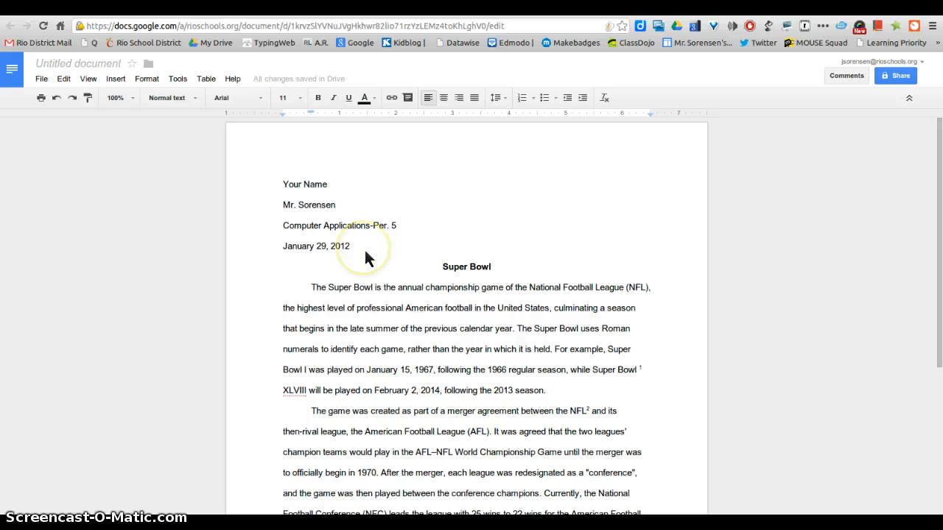
Rename the document as "Formatting-Super Bowl".
click(78, 63)
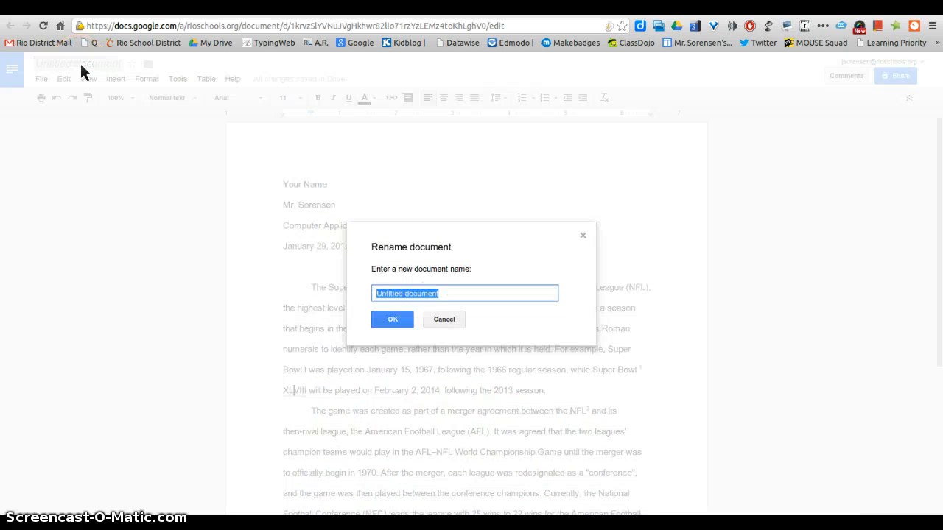
text(Fo)
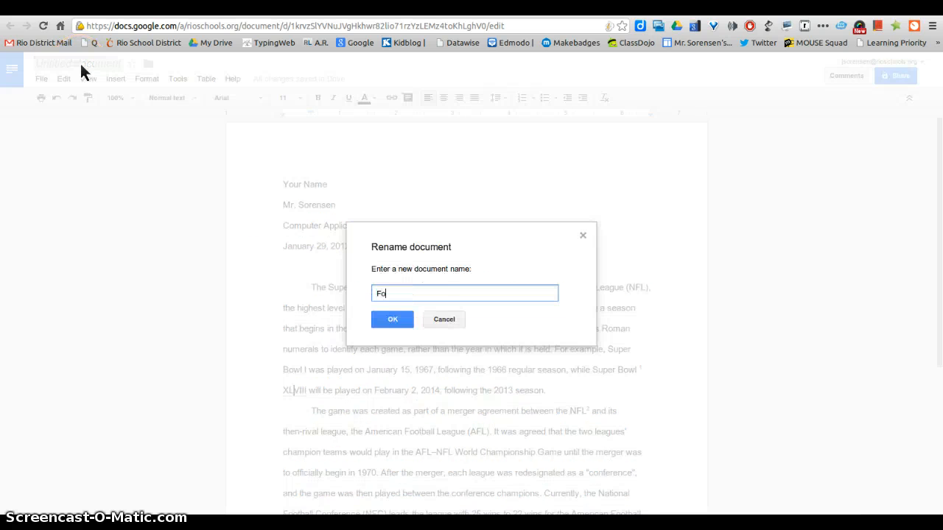
text(rmatt)
text(ing)
text(-Syu)
text(y)
key(BackSpace)
text(uper Bowl)
click(394, 321)
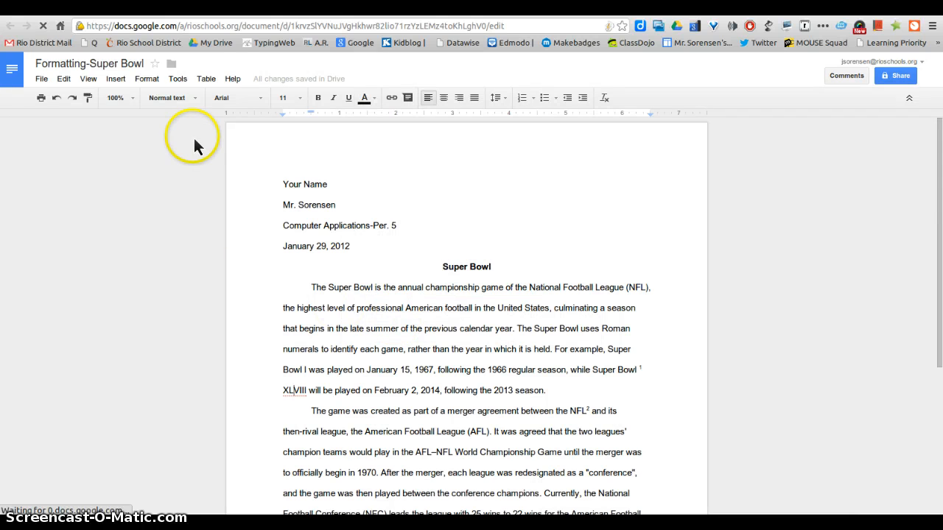